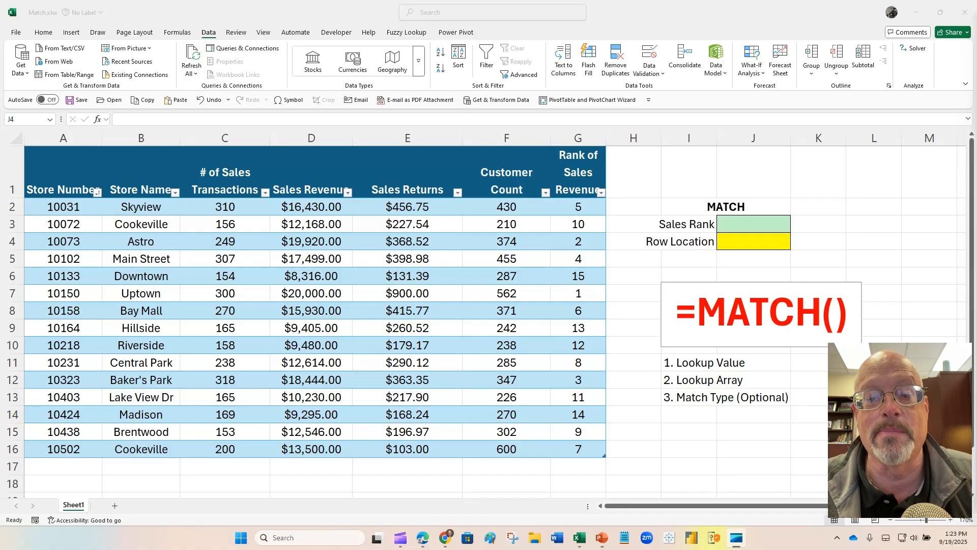
# Start a MATCH formula in the Row Location cell J4 with its function arguments dialog open, and turn on the screen magnifier
pyautogui.click(732, 245)
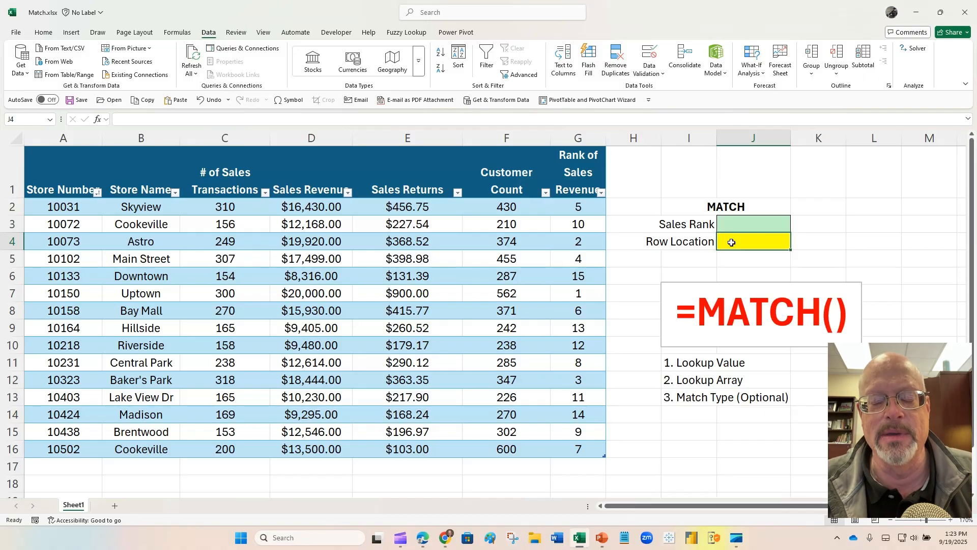
pyautogui.write('=ma')
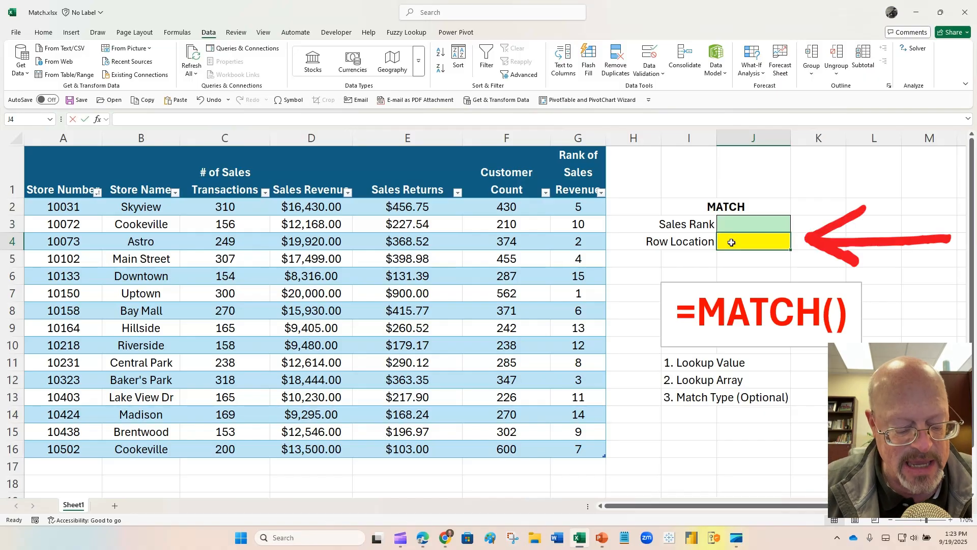
pyautogui.write('tch')
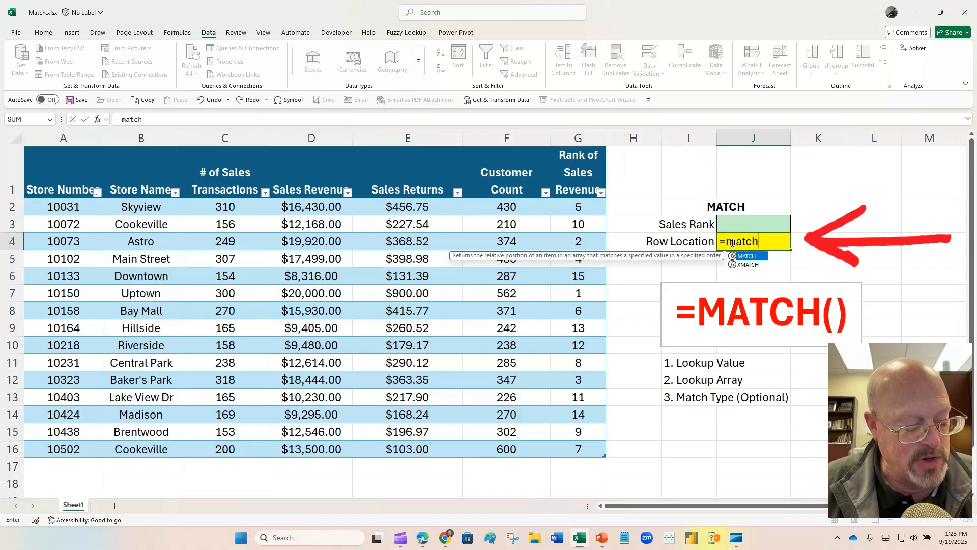
pyautogui.write('(')
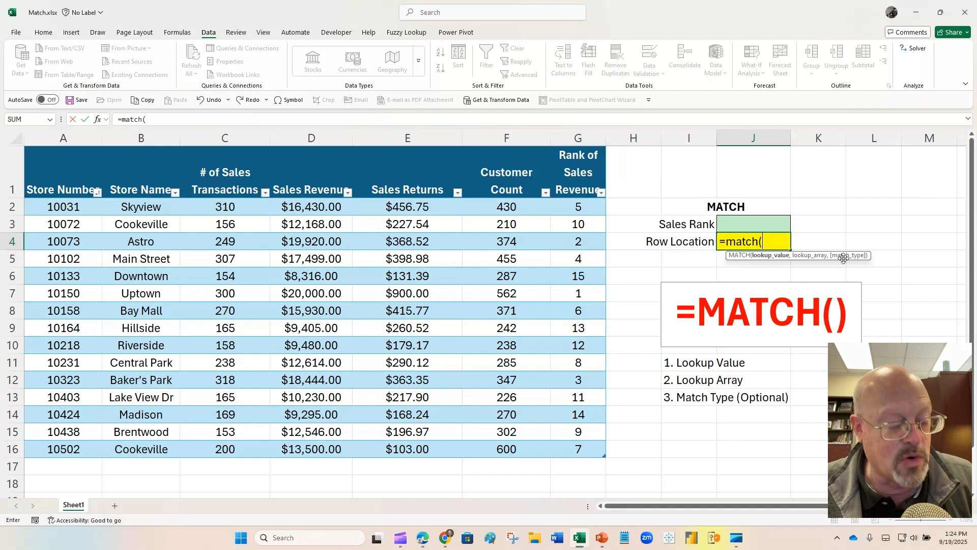
pyautogui.hotkey('ctrl', 'a')
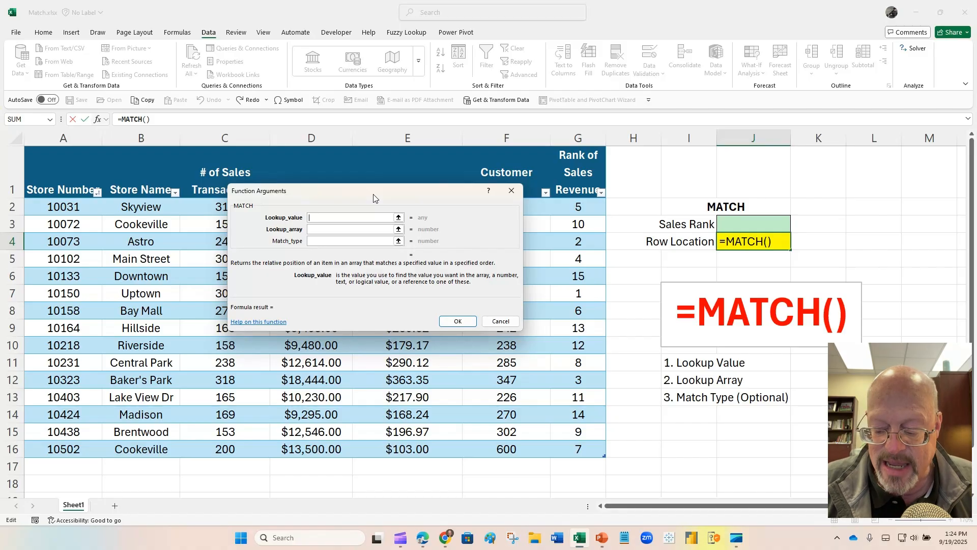
pyautogui.press('super+plus')
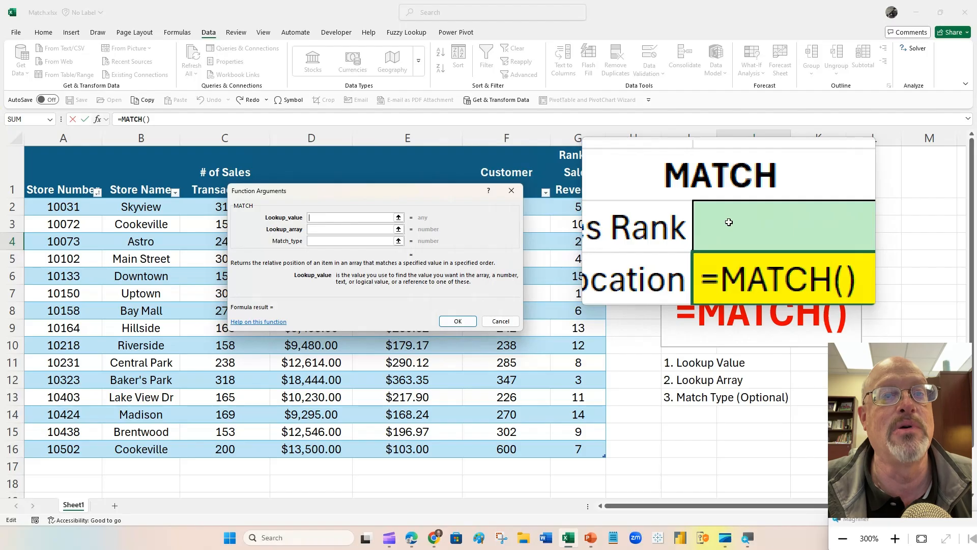
pyautogui.click(729, 222)
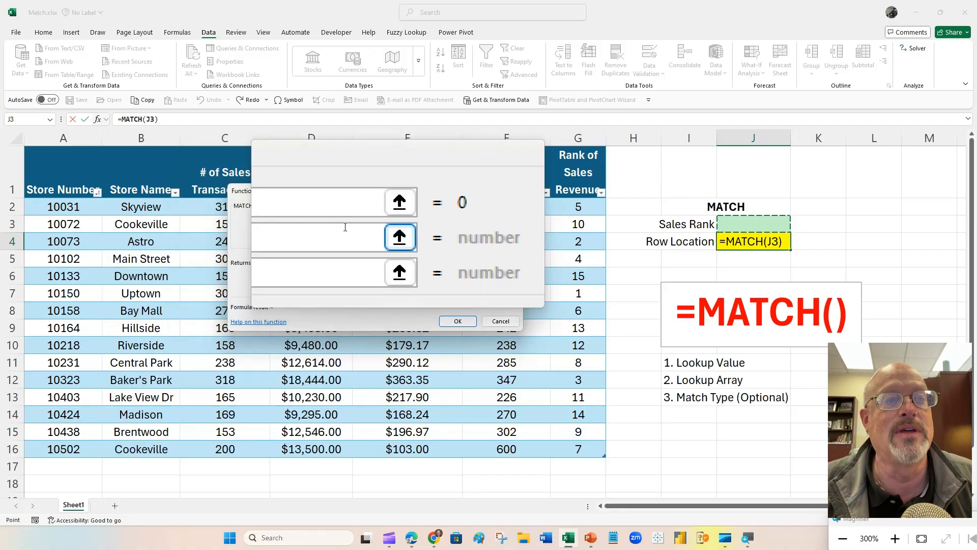
pyautogui.click(567, 212)
pyautogui.moveTo(567, 212); pyautogui.dragTo(567, 452)
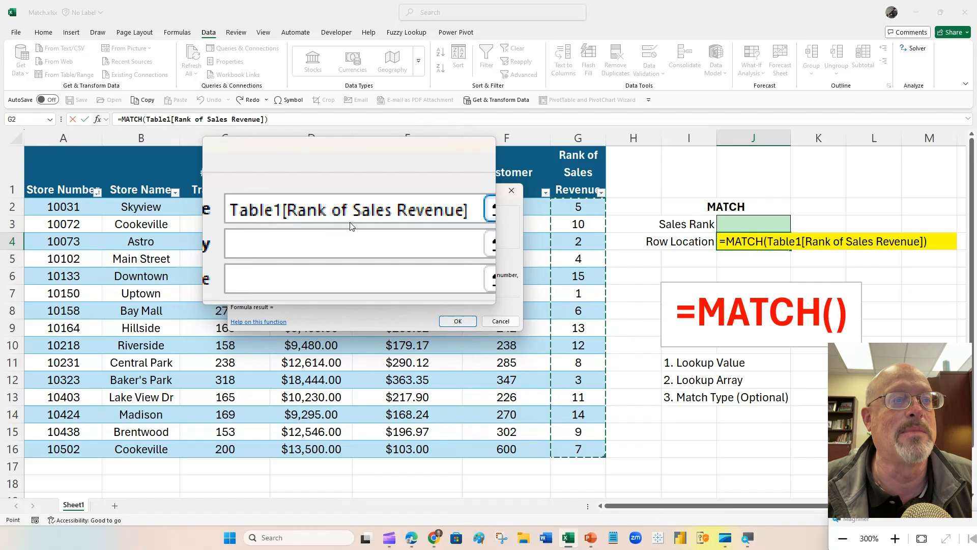
pyautogui.press('BackSpace')
pyautogui.press('BackSpace')
pyautogui.press('BackSpace')
pyautogui.press('BackSpace')
pyautogui.press('BackSpace')
pyautogui.press('BackSpace')
pyautogui.press('BackSpace')
pyautogui.press('BackSpace')
pyautogui.press('BackSpace')
pyautogui.press('BackSpace')
pyautogui.press('BackSpace')
pyautogui.press('BackSpace')
pyautogui.press('BackSpace')
pyautogui.press('BackSpace')
pyautogui.press('BackSpace')
pyautogui.press('BackSpace')
pyautogui.press('BackSpace')
pyautogui.press('BackSpace')
pyautogui.press('BackSpace')
pyautogui.press('BackSpace')
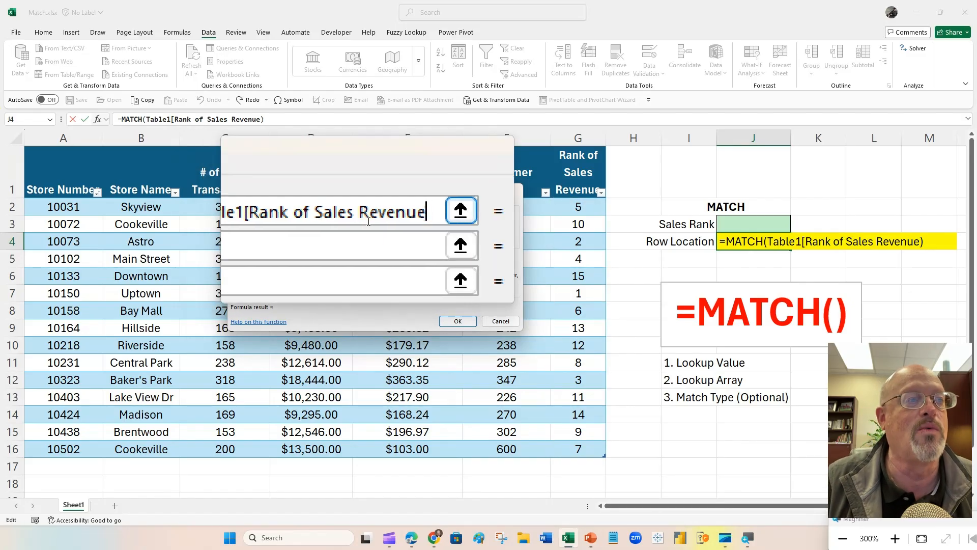
pyautogui.press('BackSpace')
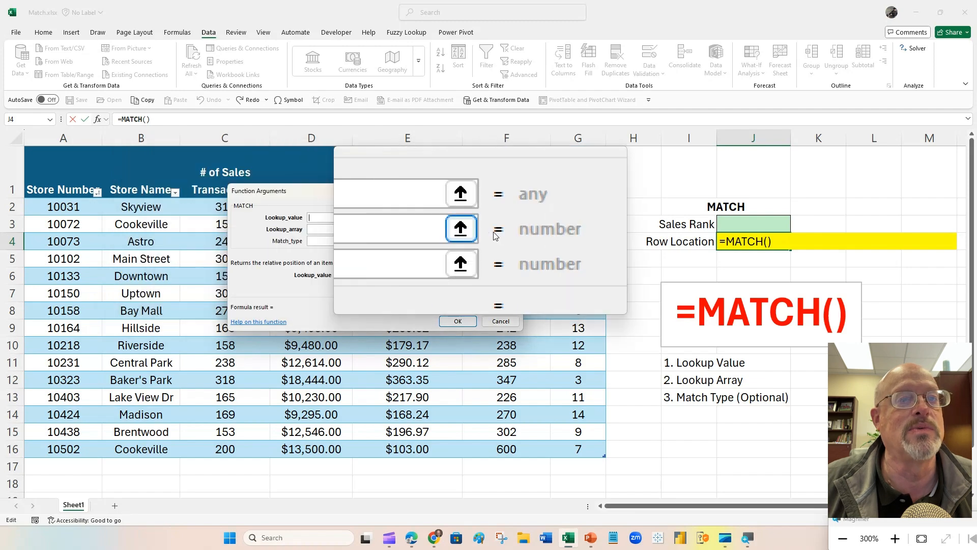
# Complete the MATCH formula with lookup value J3, lookup array Table1[Rank of Sales Revenue] and match type 0
pyautogui.click(753, 224)
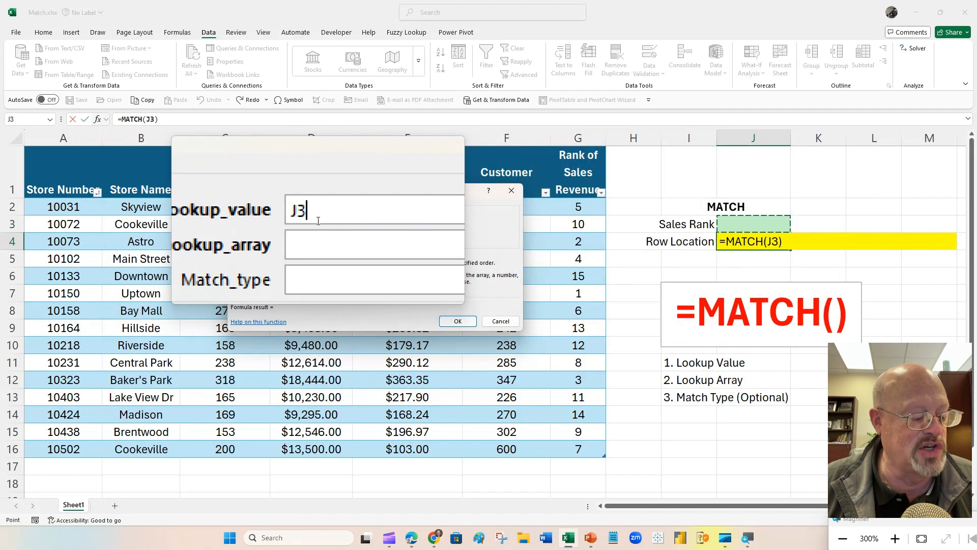
pyautogui.press('Tab')
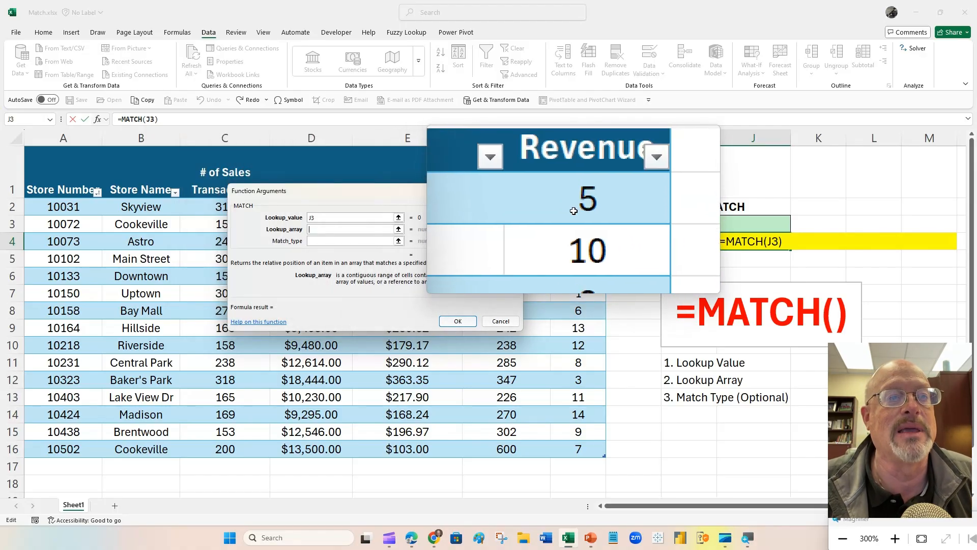
pyautogui.moveTo(573, 211); pyautogui.dragTo(576, 454)
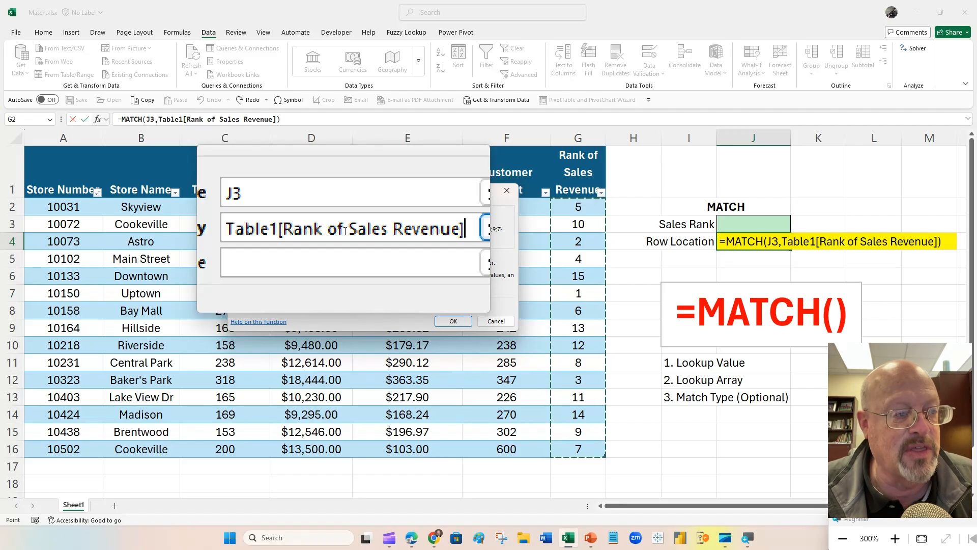
pyautogui.press('Tab')
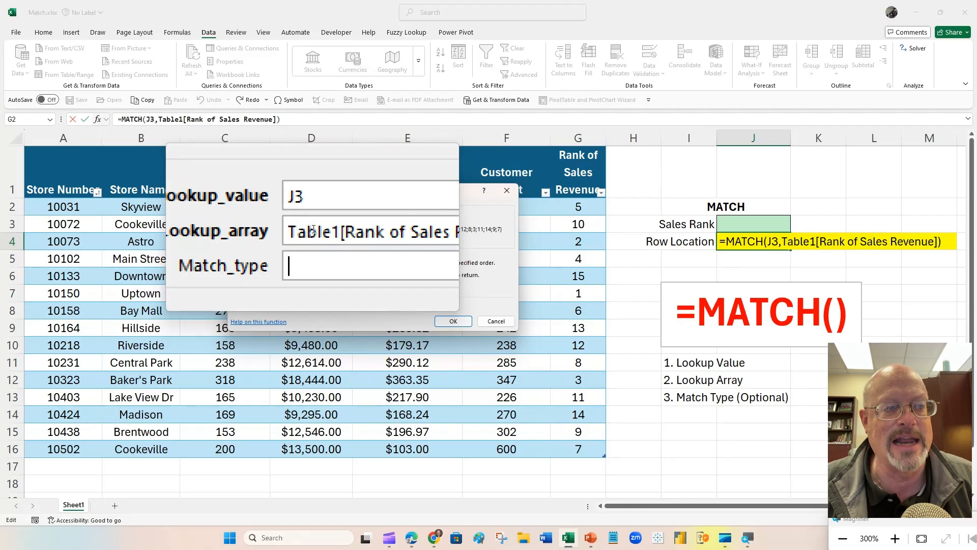
pyautogui.write('0')
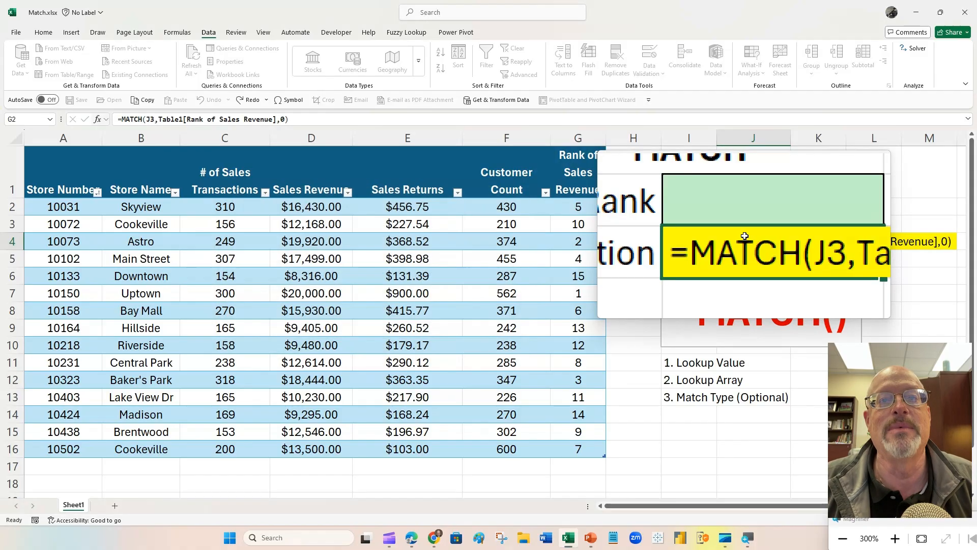
pyautogui.press('Return')
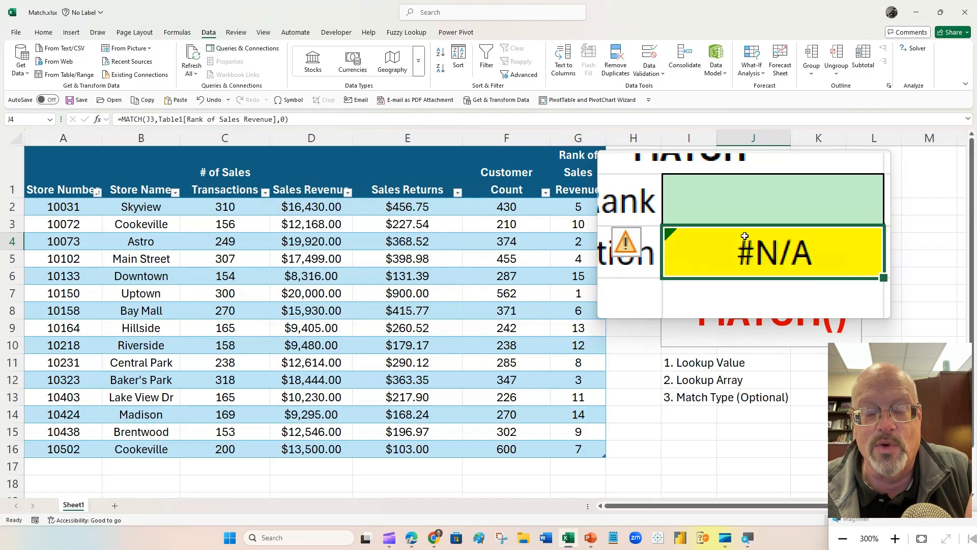
# Enter 1 as the Sales Rank in J3 and select worksheet row 7 to check the match
pyautogui.click(752, 224)
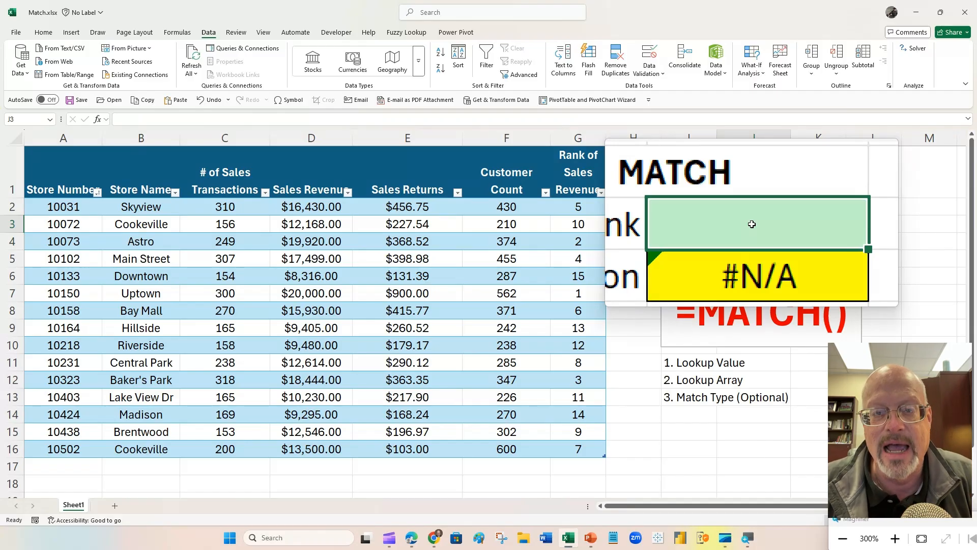
pyautogui.write('1')
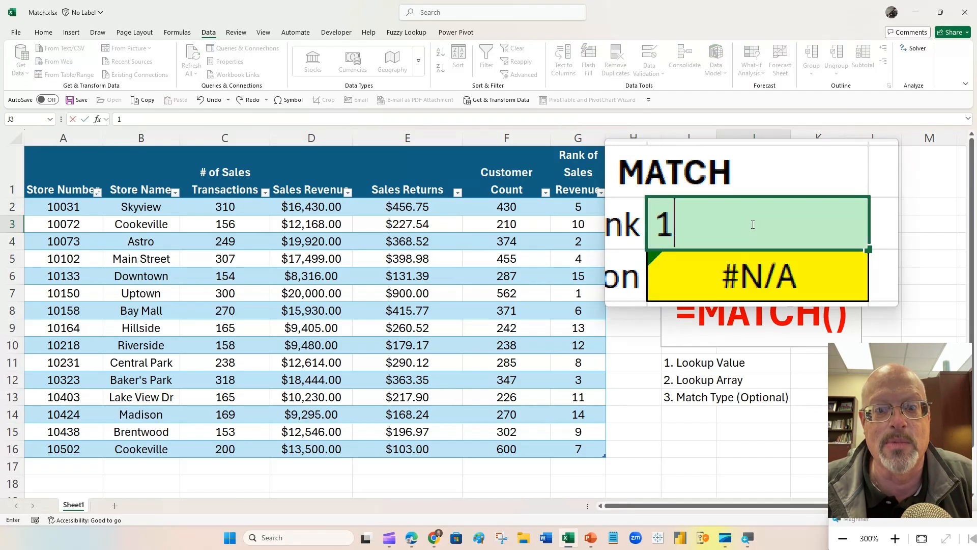
pyautogui.press('Return')
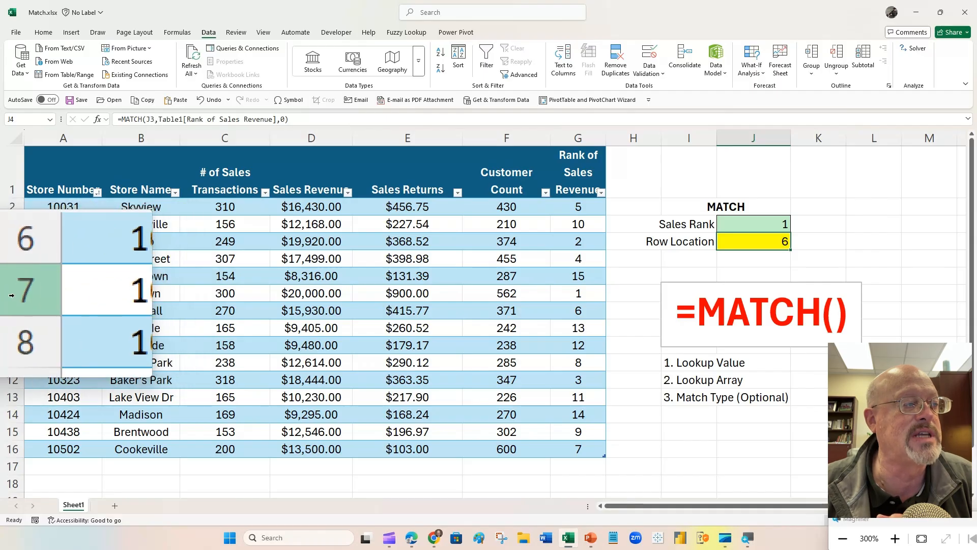
pyautogui.click(13, 293)
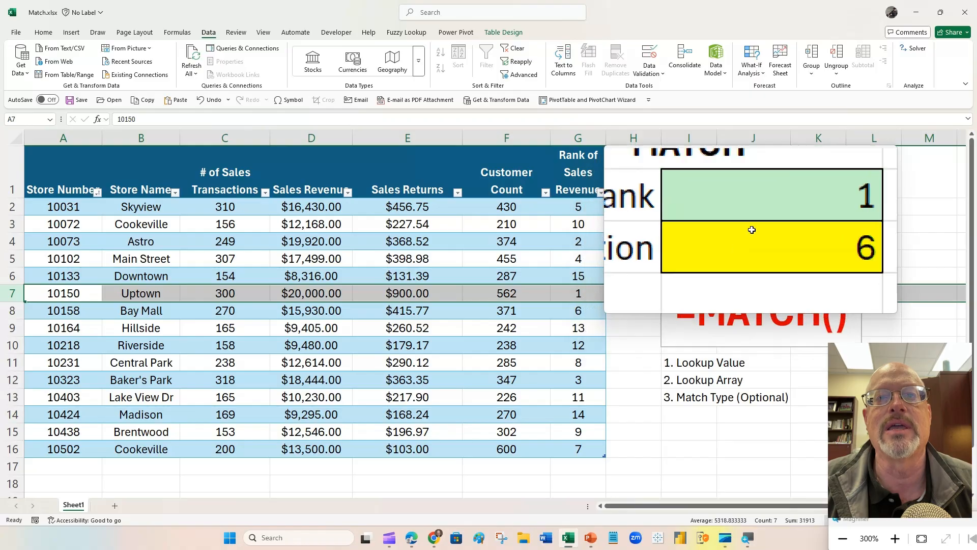
# Change the Sales Rank in J3 to 15 and select worksheet row 6 to check the match
pyautogui.click(758, 224)
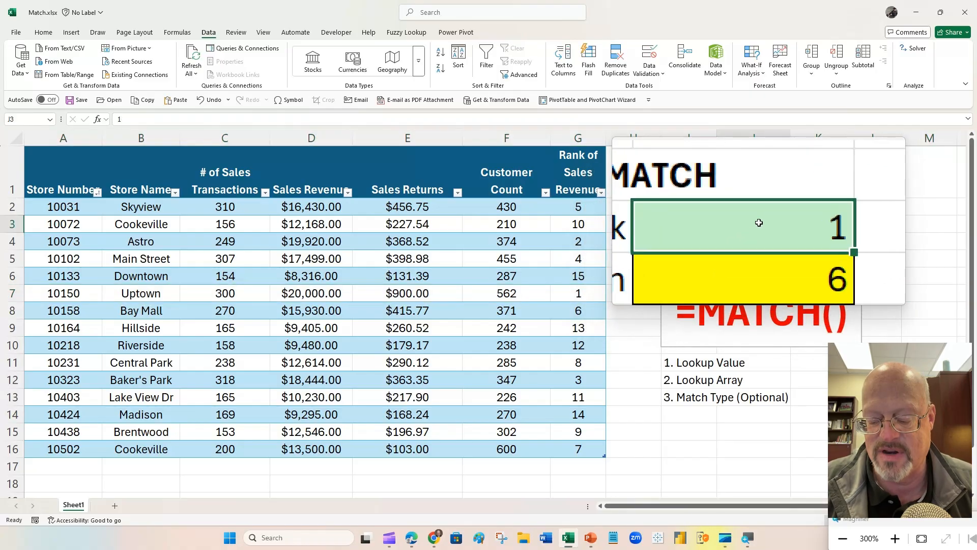
pyautogui.write('15')
pyautogui.press('Return')
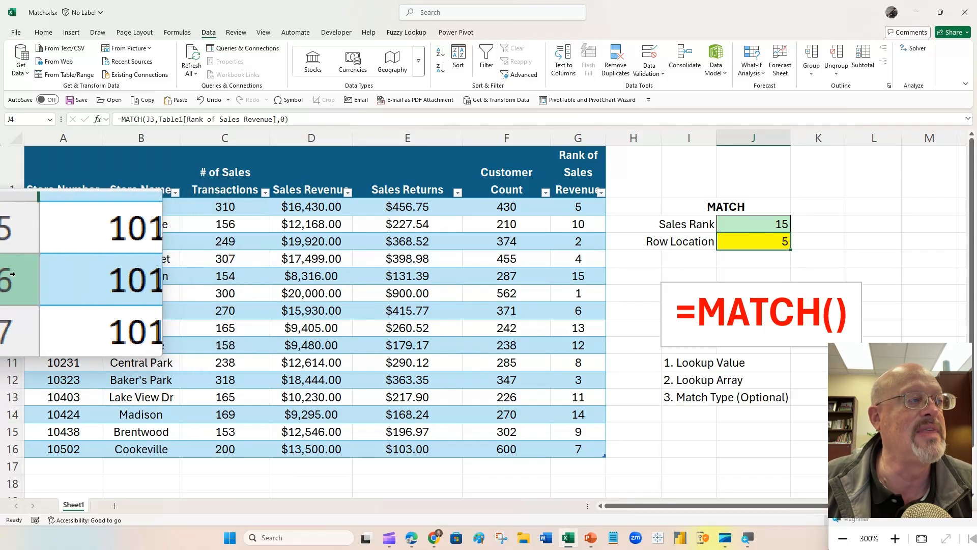
pyautogui.click(15, 275)
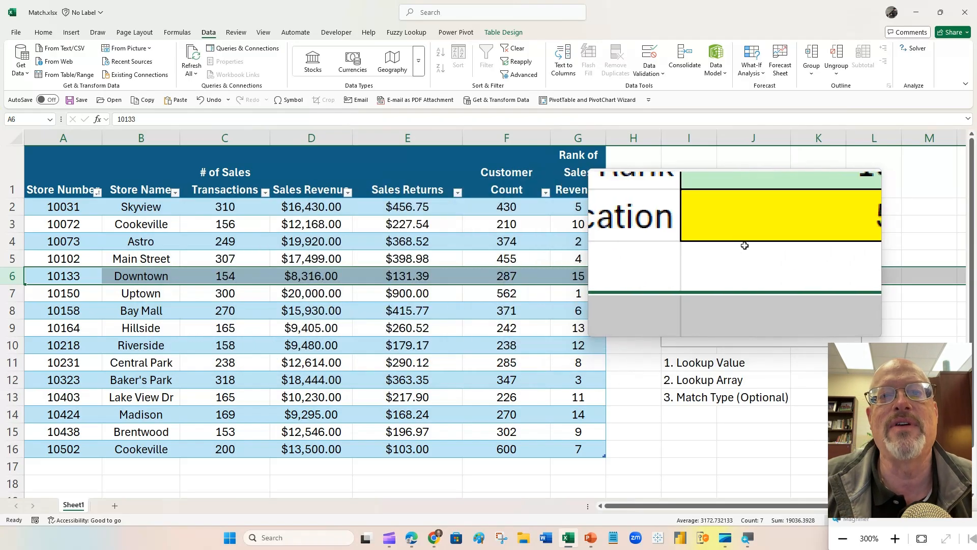
# Set the Sales Rank in J3 to 16 to test the MATCH formula with a rank outside the table
pyautogui.click(754, 220)
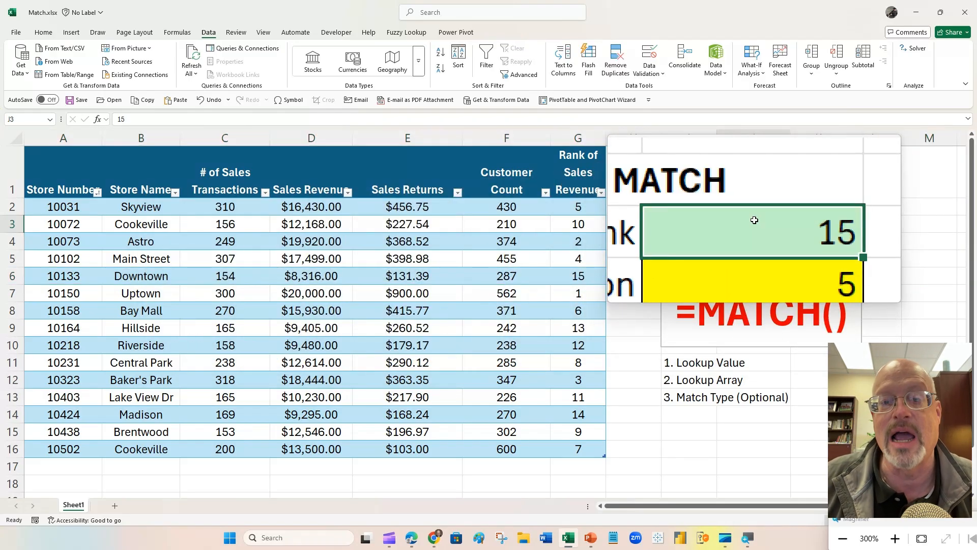
pyautogui.write('16')
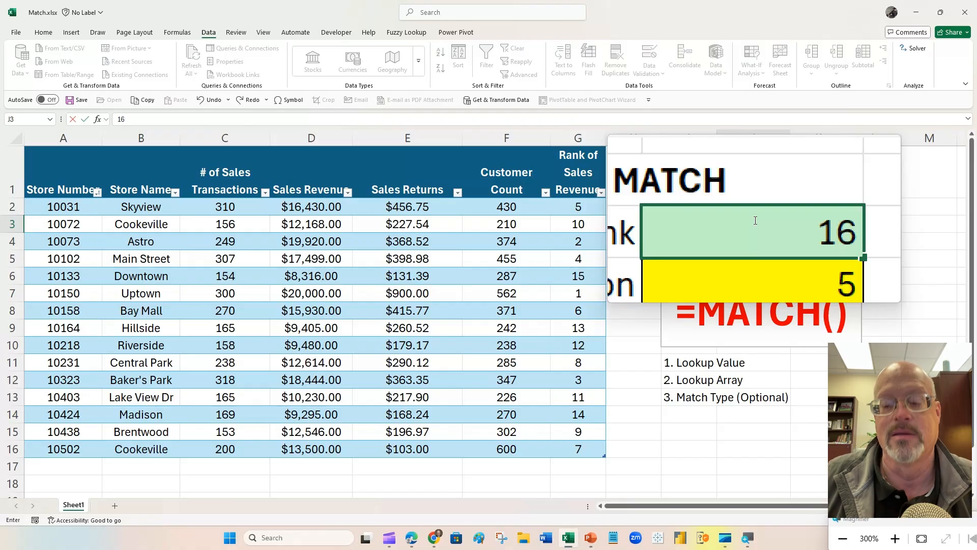
pyautogui.press('Return')
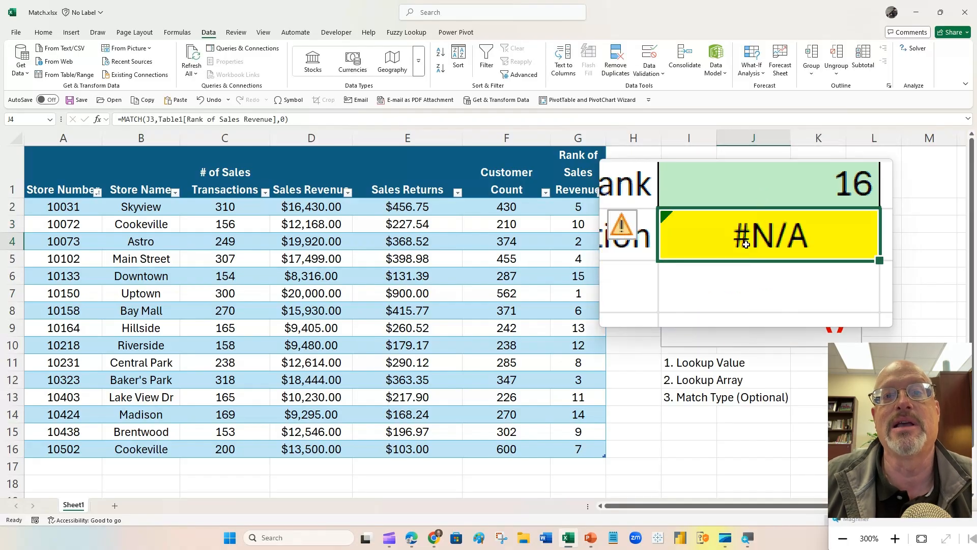